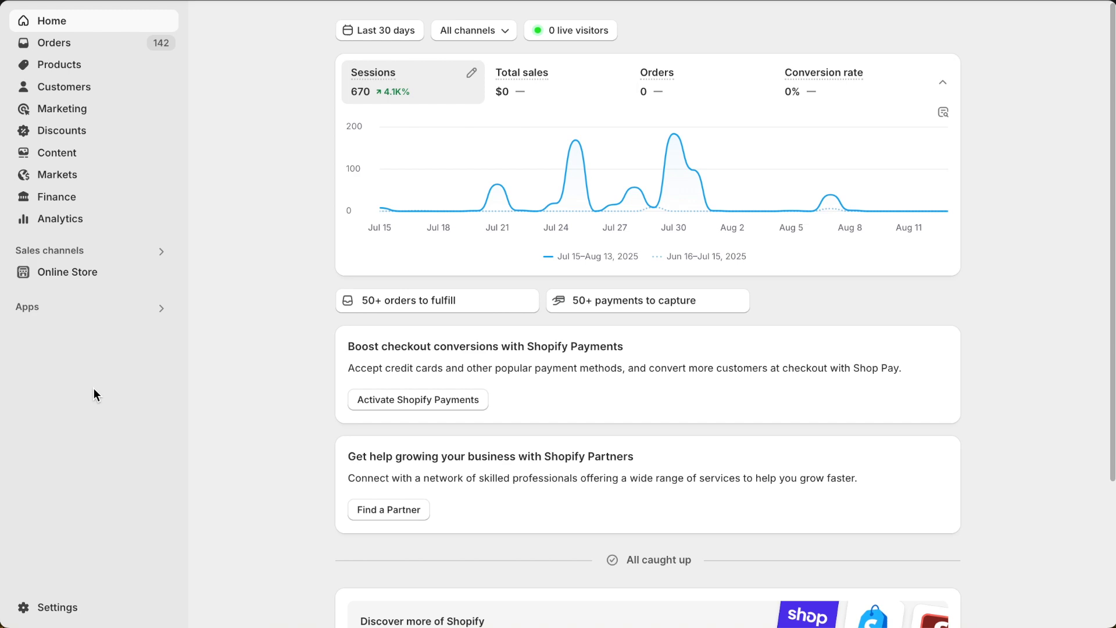
Step: Install the ABF LTL Freight Quotes app from the Shopify App Store and approve its subscription
click(58, 610)
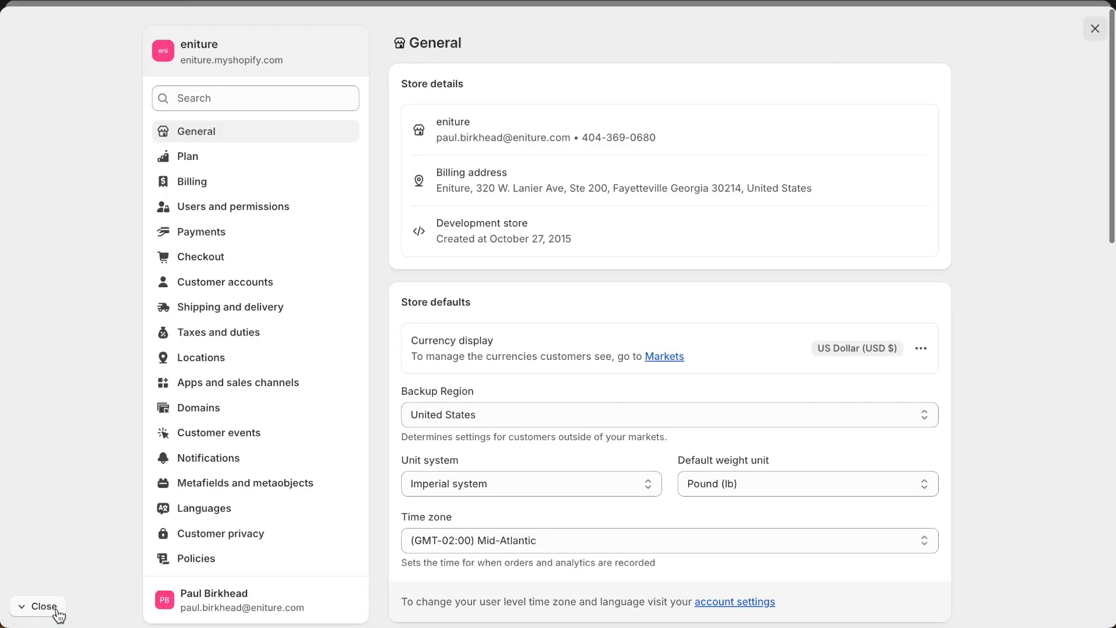
click(204, 385)
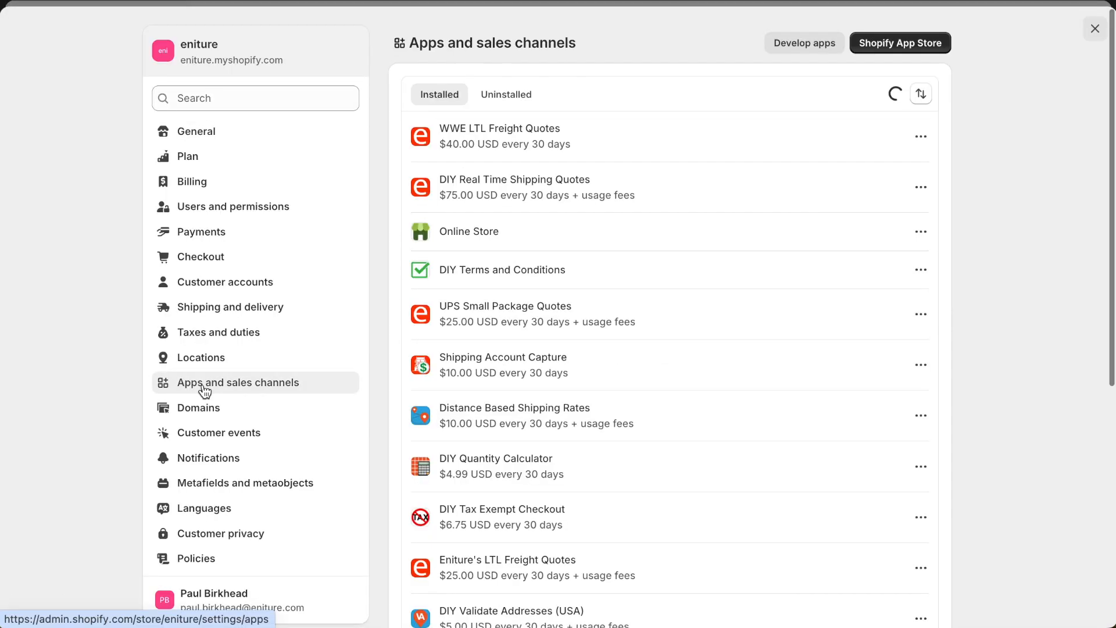
click(916, 45)
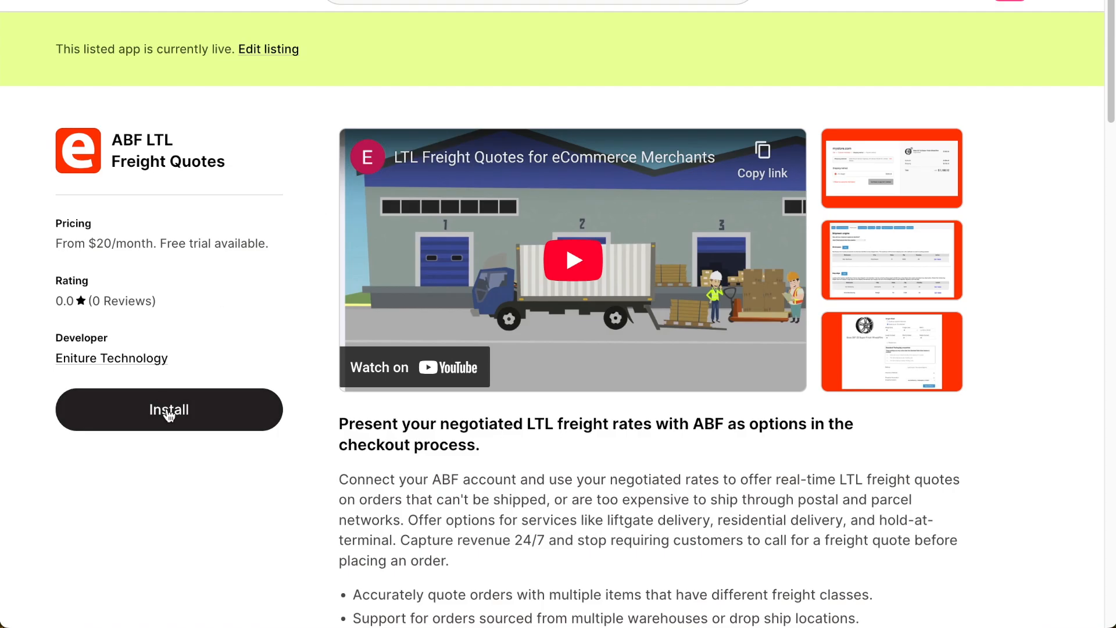
click(168, 411)
click(860, 324)
click(901, 329)
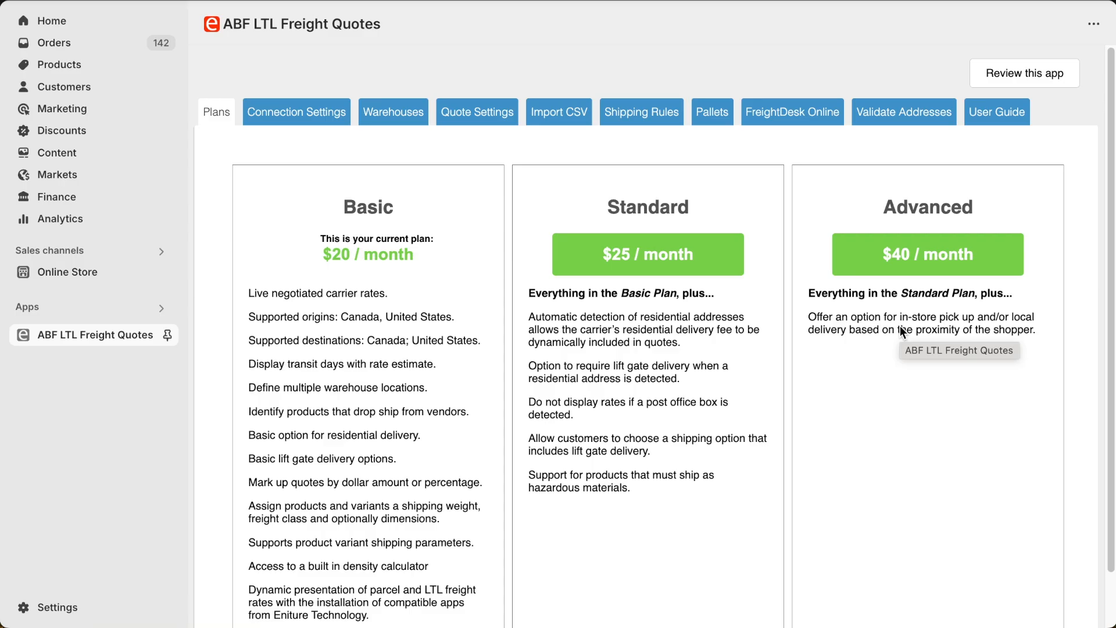
Step: Open the general shipping rates profile in the store's shipping and delivery settings
click(60, 611)
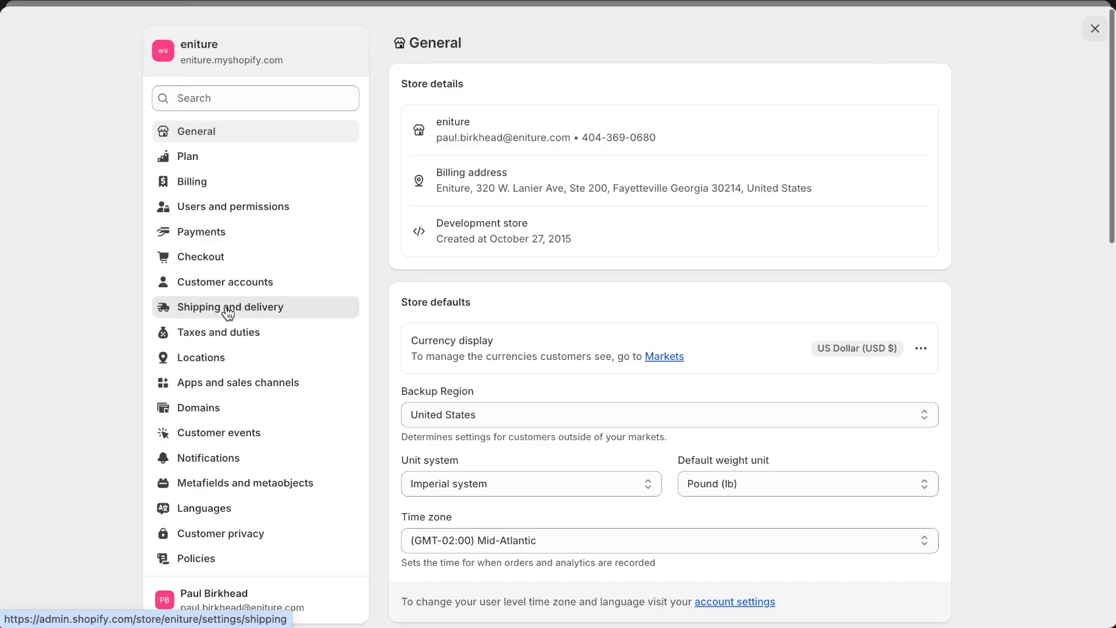
click(228, 308)
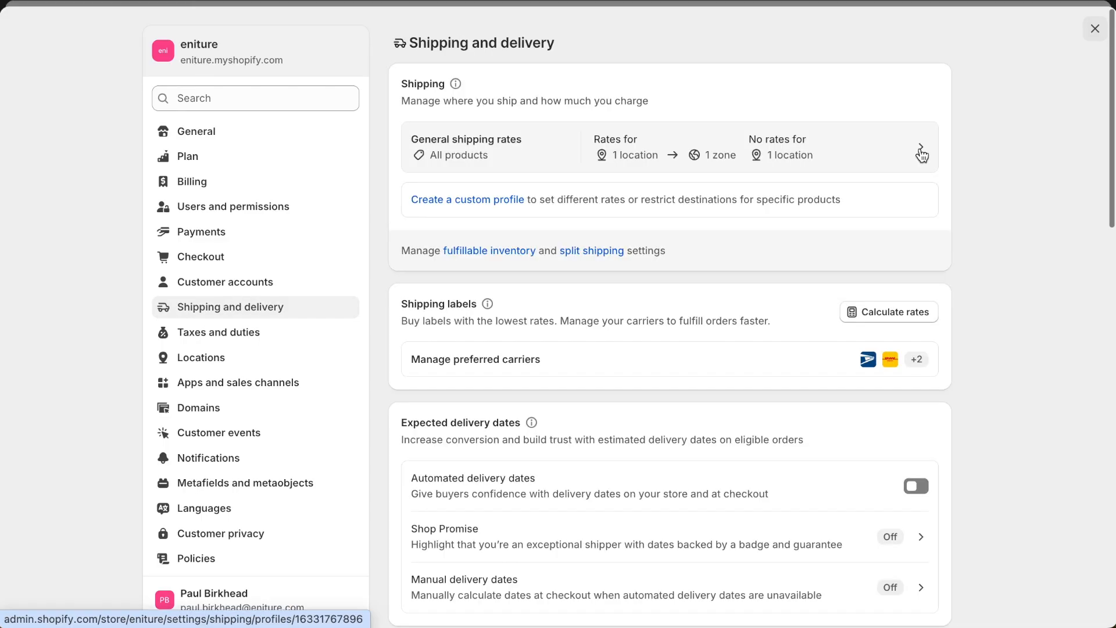
click(921, 154)
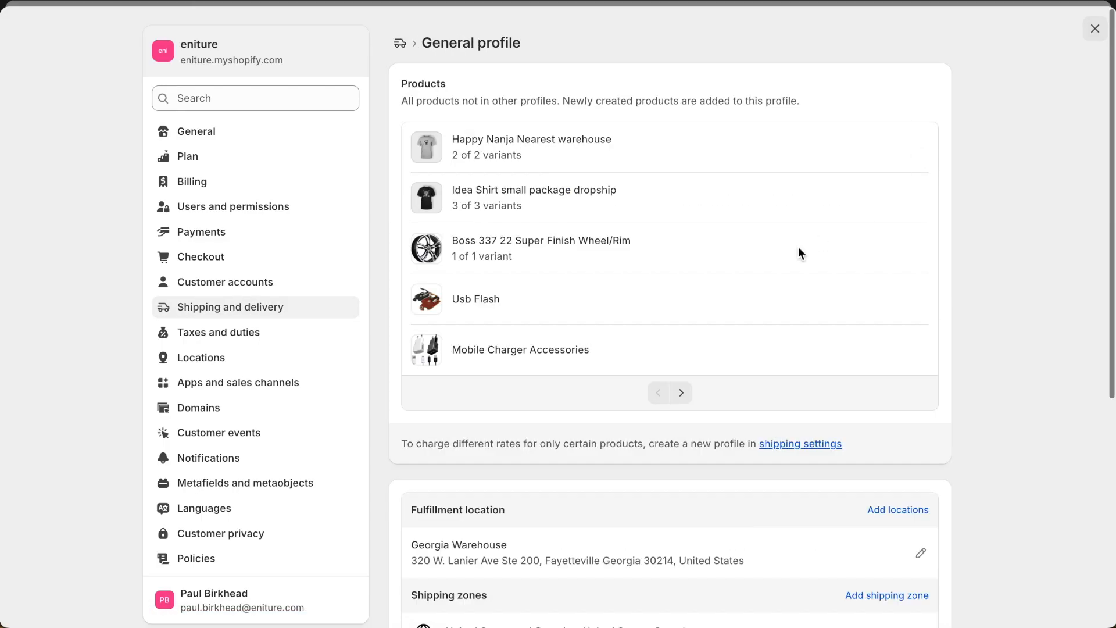
scroll(780, 250, down, 4)
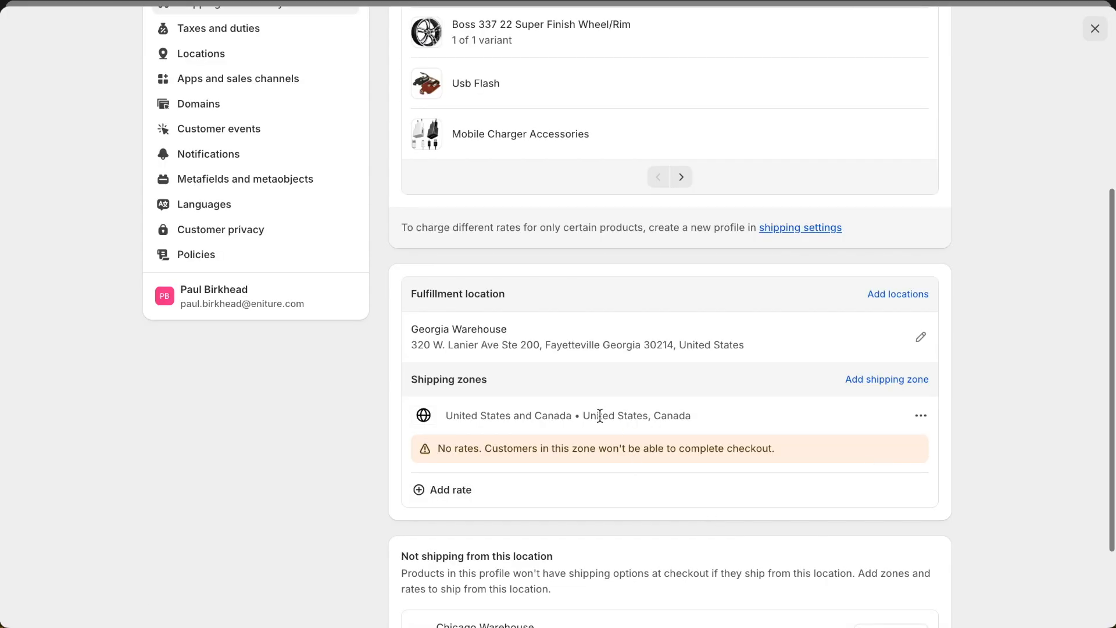
Step: Add an app-calculated ABF Freight rate to the United States and Canada zone, enabling services selected in the app preferences
click(445, 493)
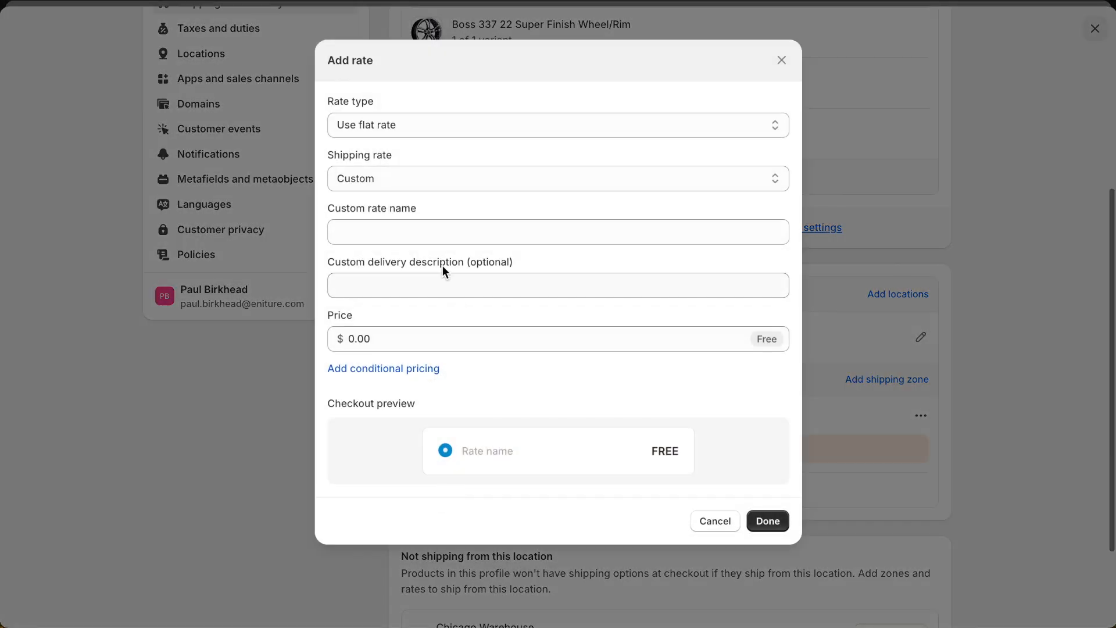
click(385, 123)
click(386, 146)
click(388, 198)
click(388, 197)
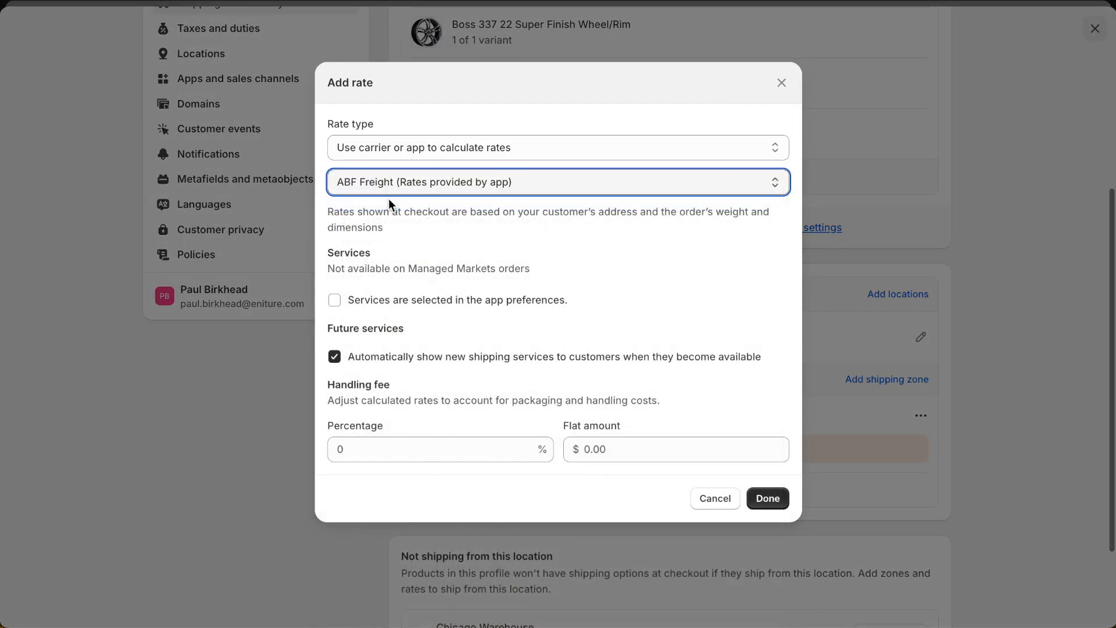
click(334, 303)
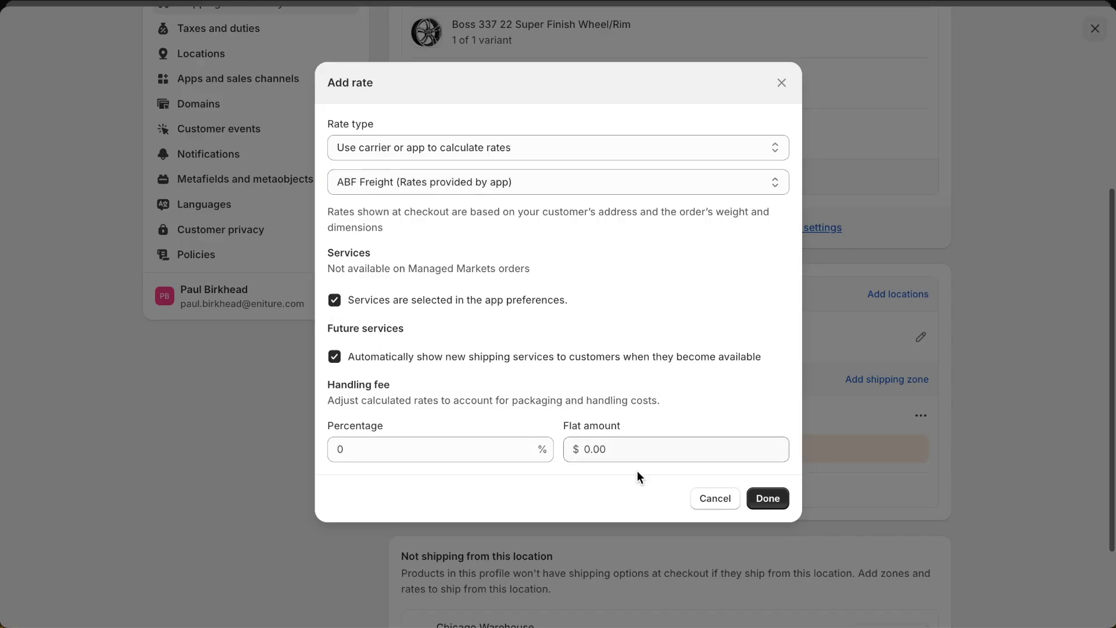
click(757, 506)
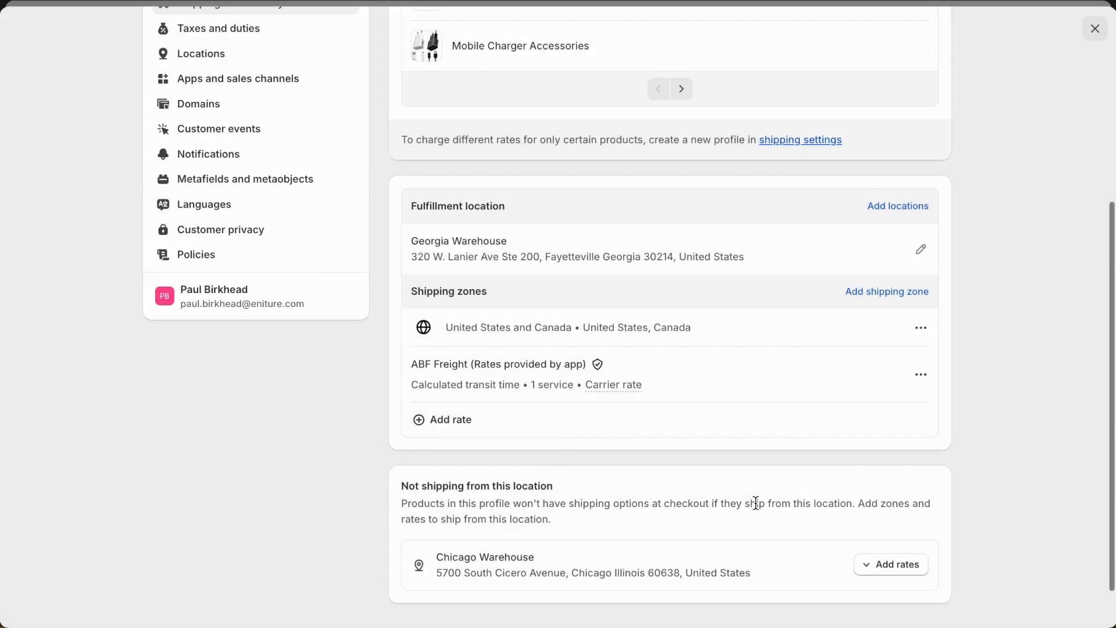
Step: Switch the ABF LTL Freight Quotes subscription to the Standard plan at $25 / month and approve it
click(1095, 29)
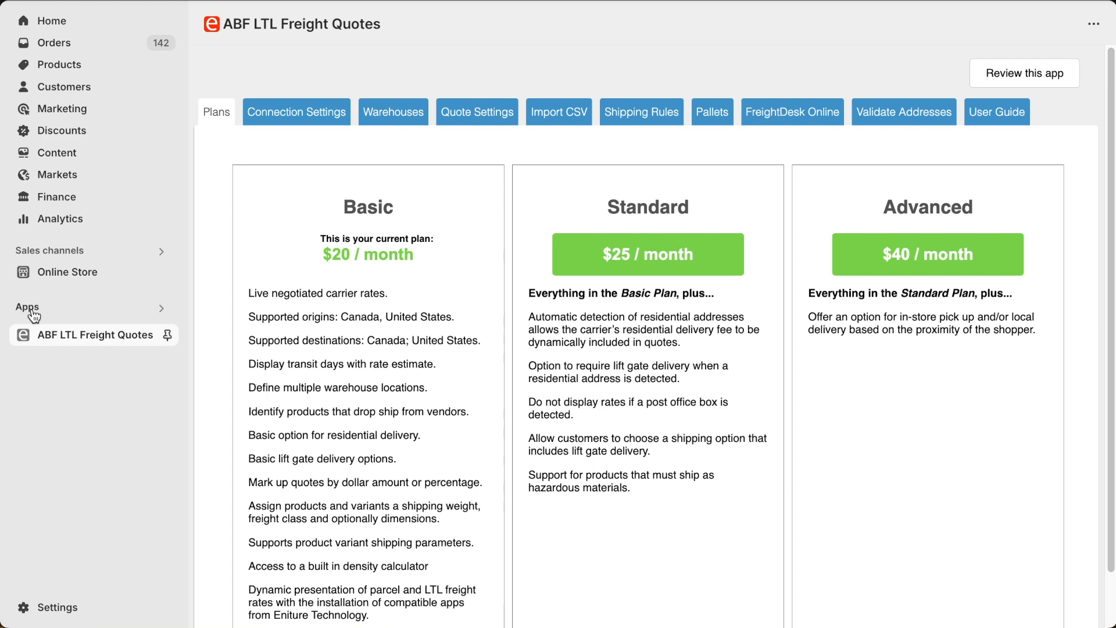
click(79, 341)
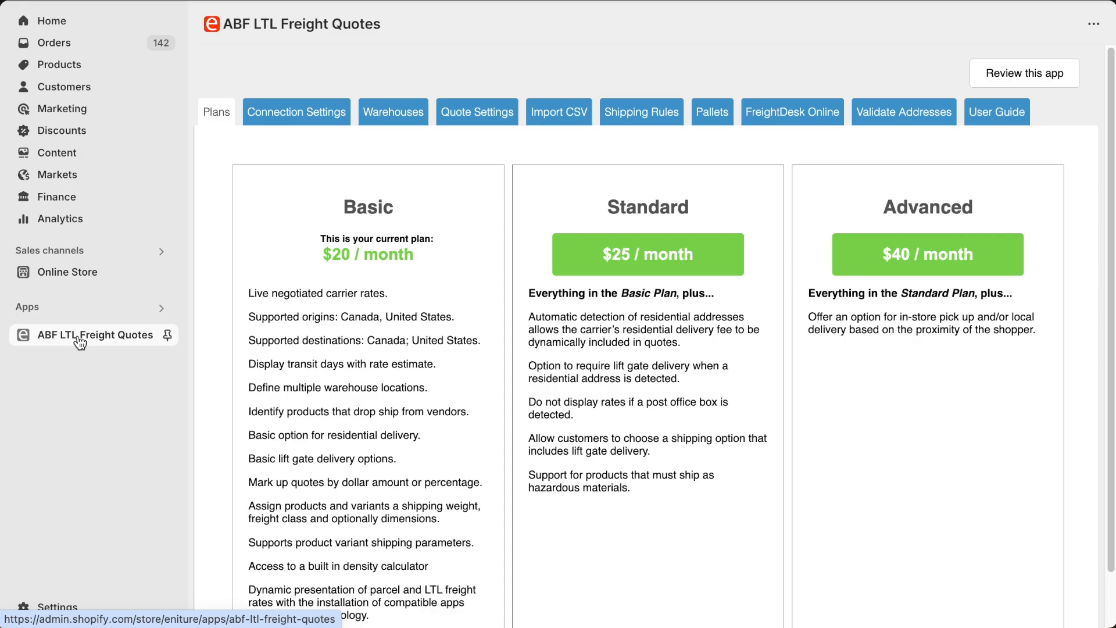
click(645, 257)
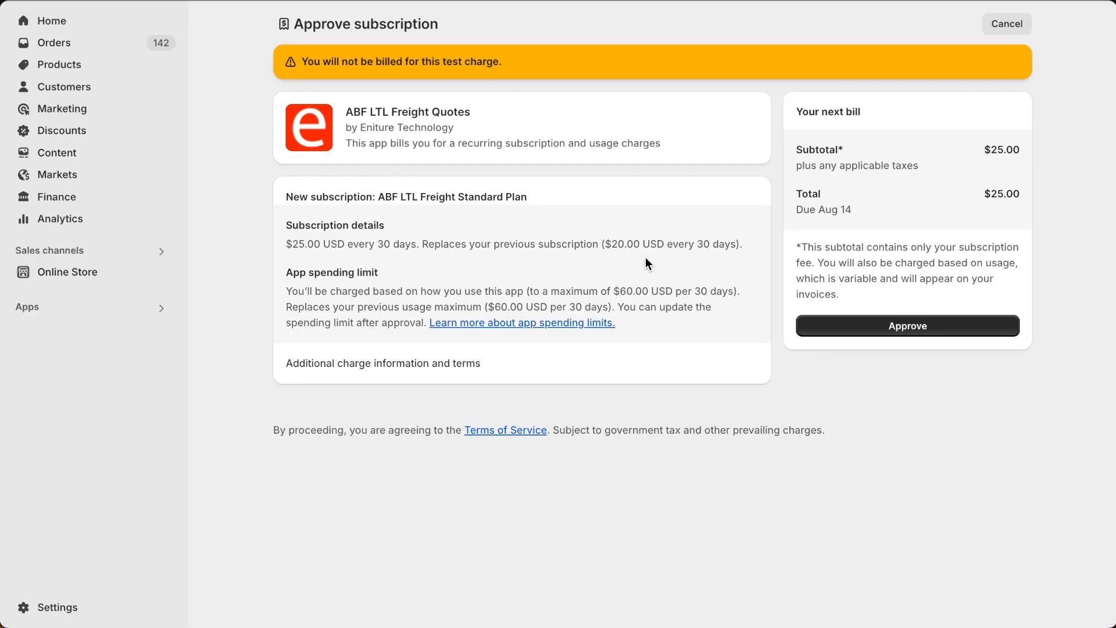
click(908, 325)
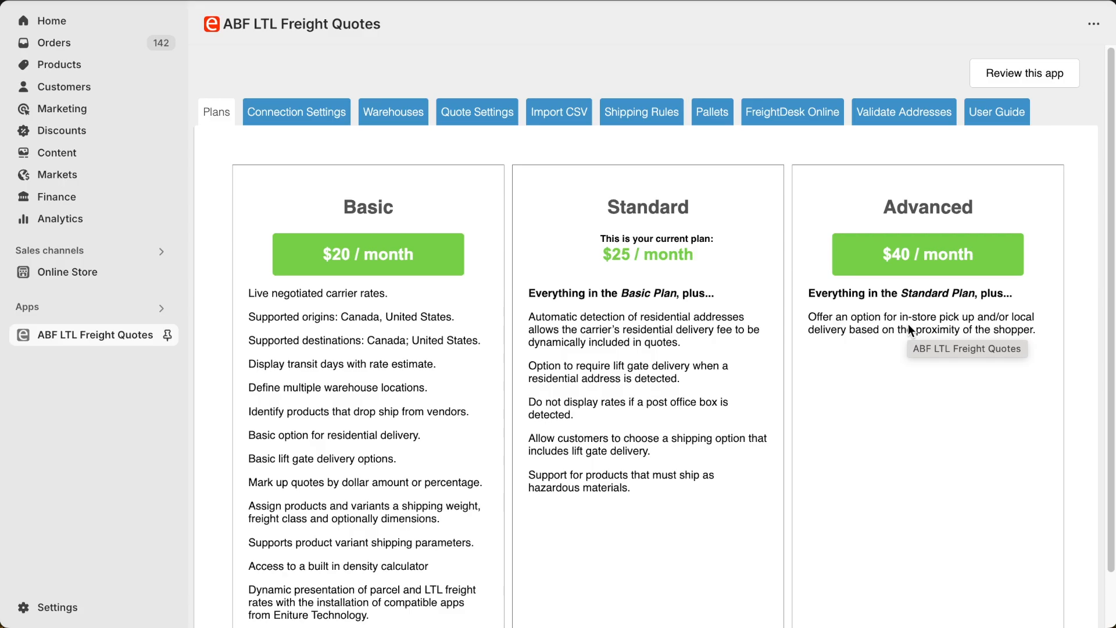
Step: Enter the ABF account ID in the app's connection settings, save them, and test the connection
click(296, 113)
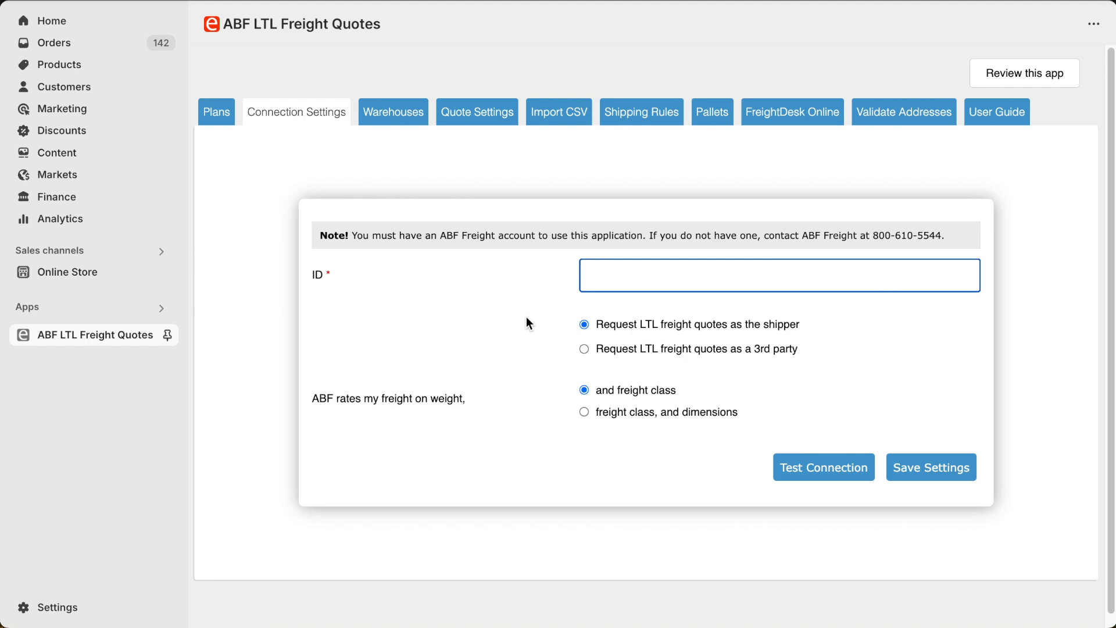
key(ctrl+v)
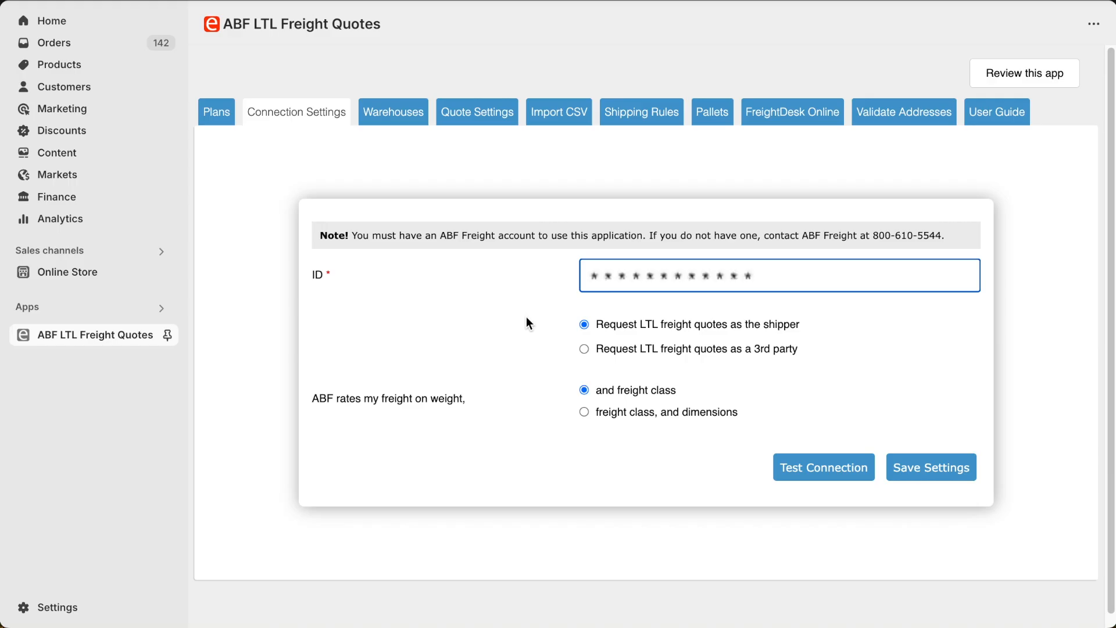
click(926, 468)
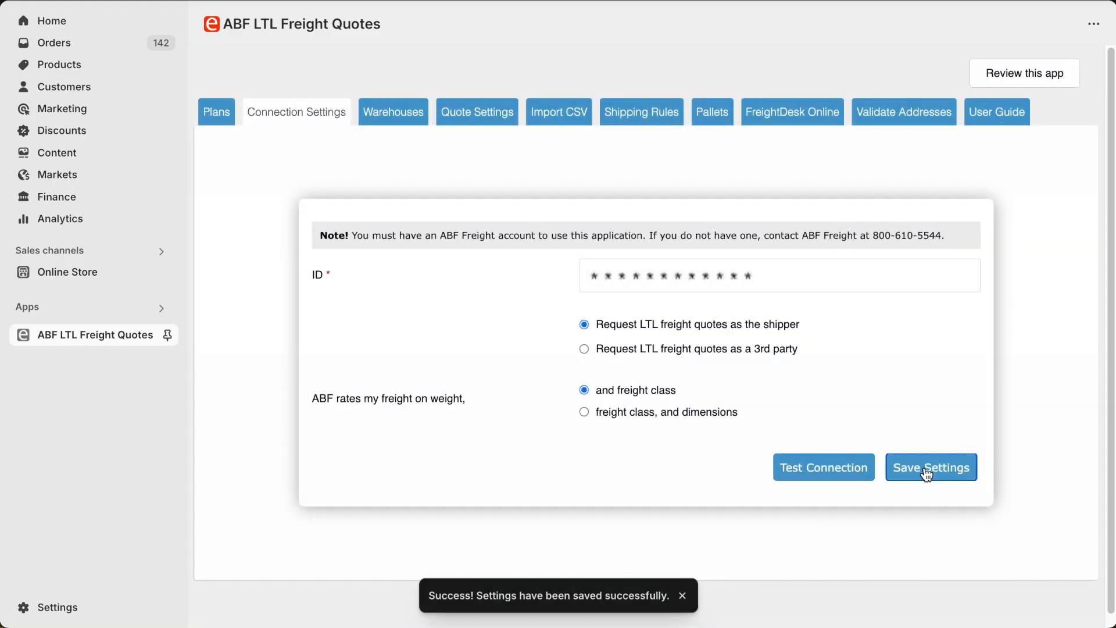
click(820, 467)
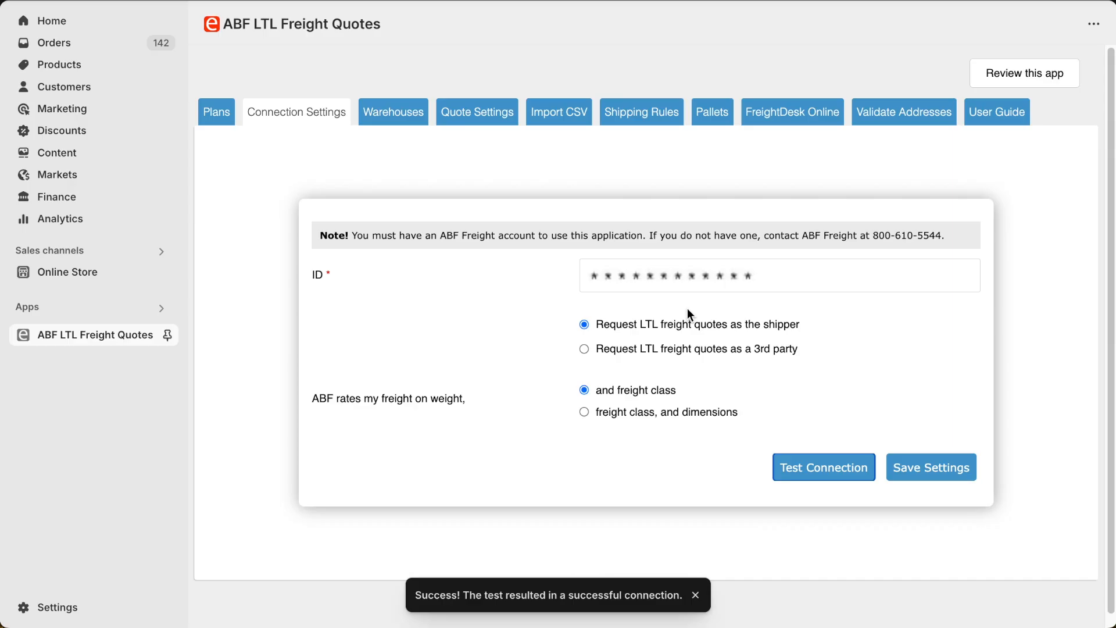
Step: Add a warehouse nicknamed "Warehouse" with its ZIP code as a shipment origin and save it
click(399, 121)
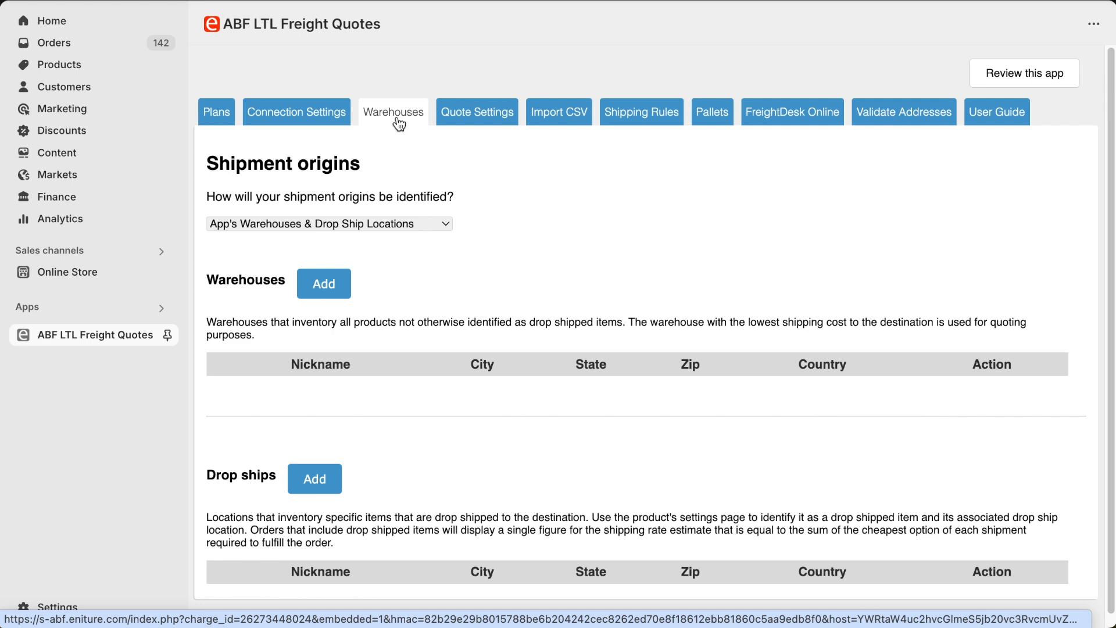
click(327, 289)
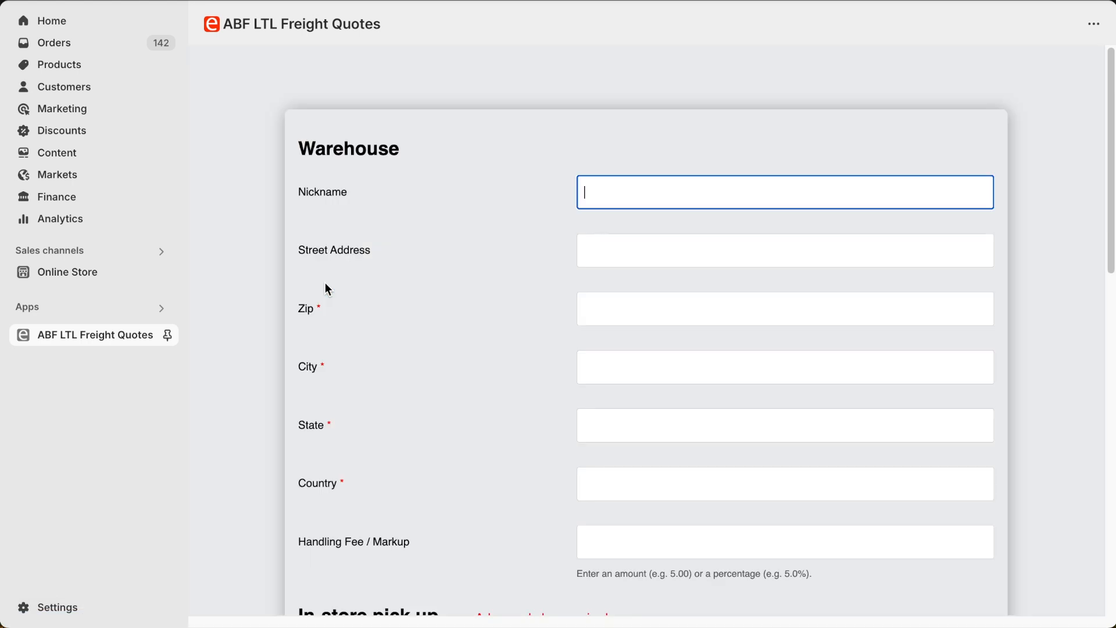
text(Warehouse)
key(Tab)
key(Tab)
text(62563)
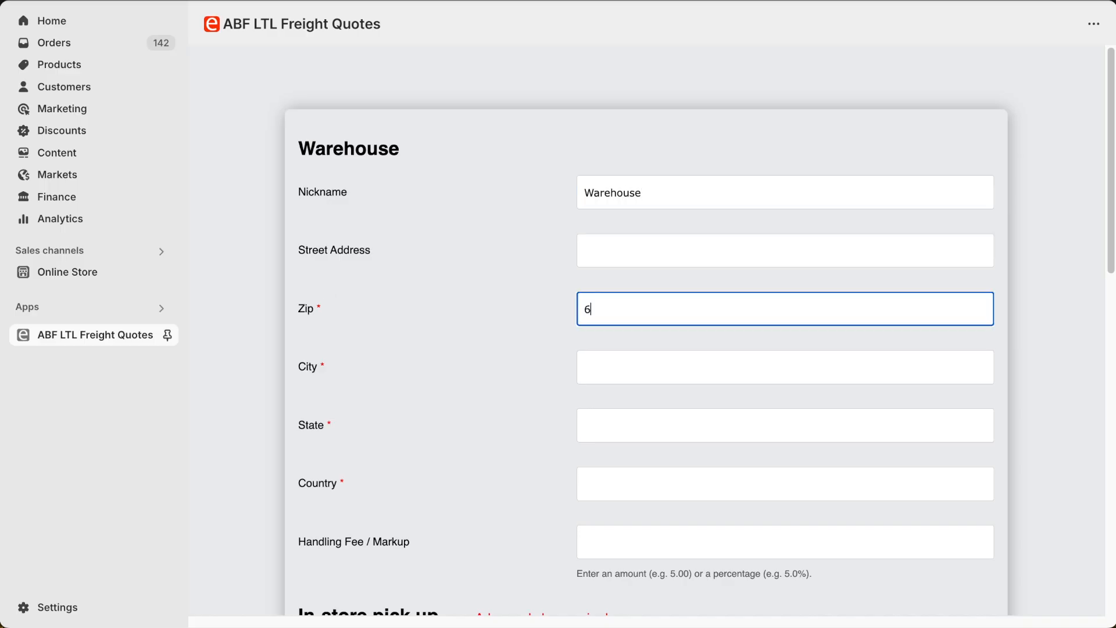
key(Tab)
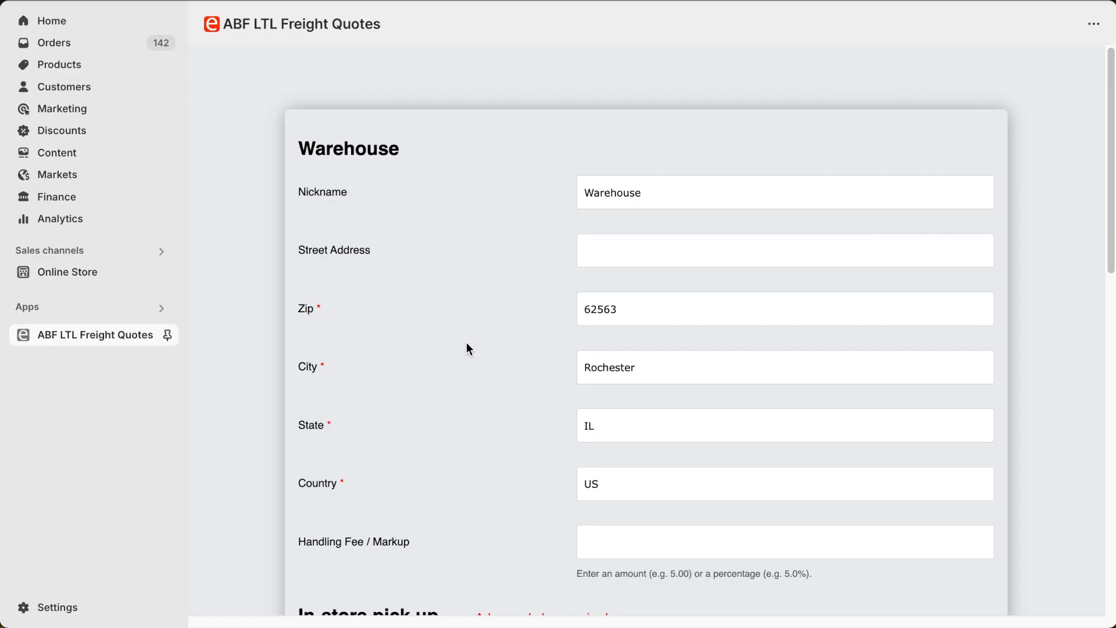
scroll(470, 348, down, 12)
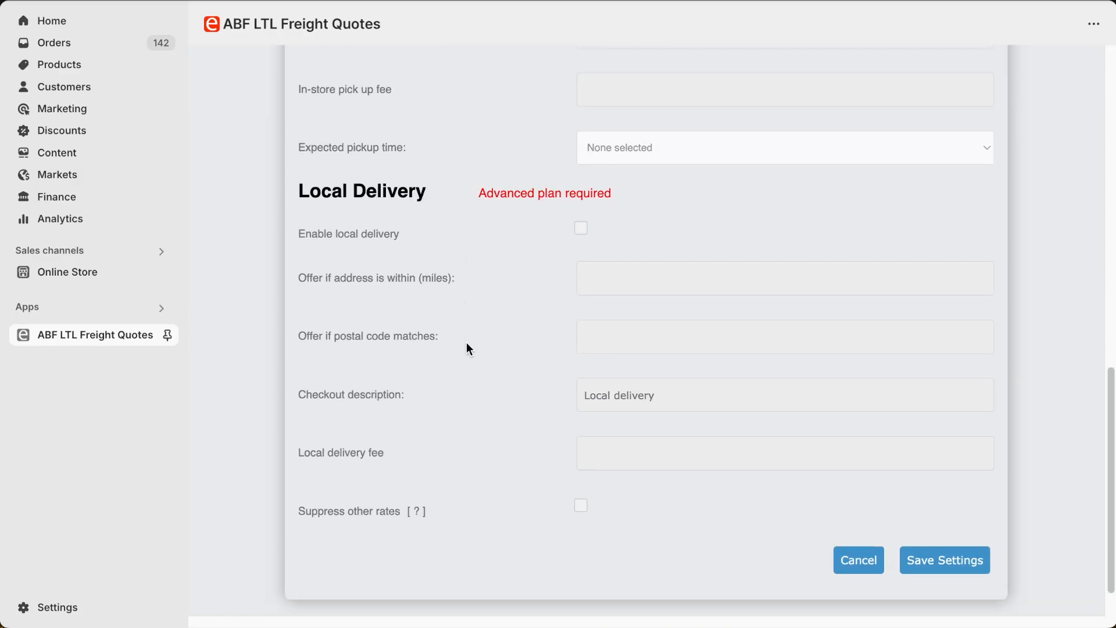
click(963, 561)
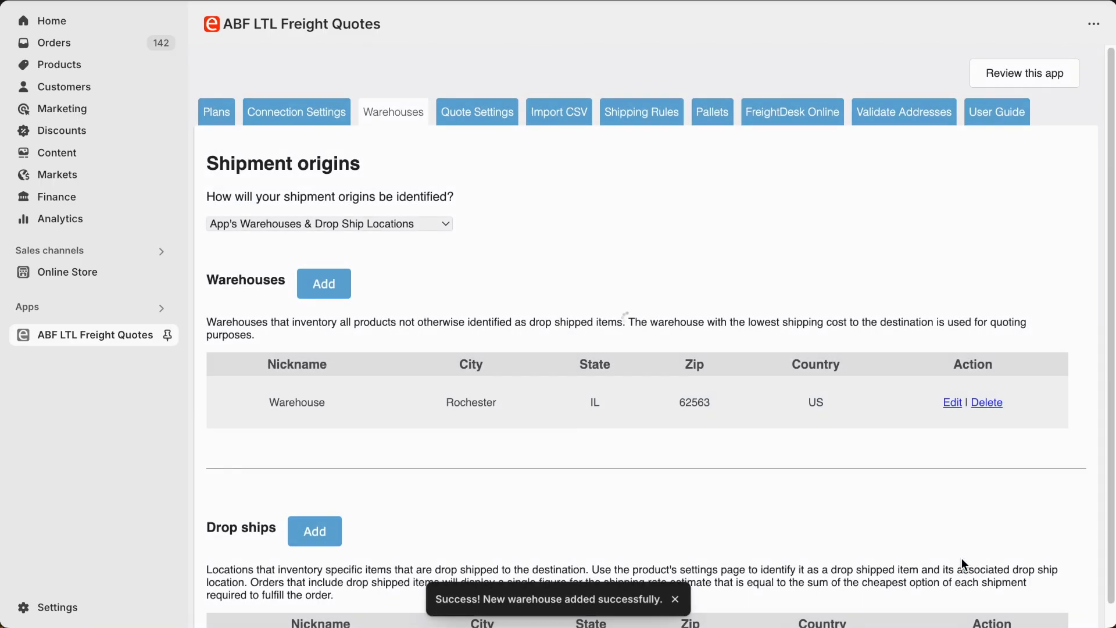
Step: In the quote settings, label the rate "LTL Freight", offer lift gate delivery as an option, and save
click(463, 112)
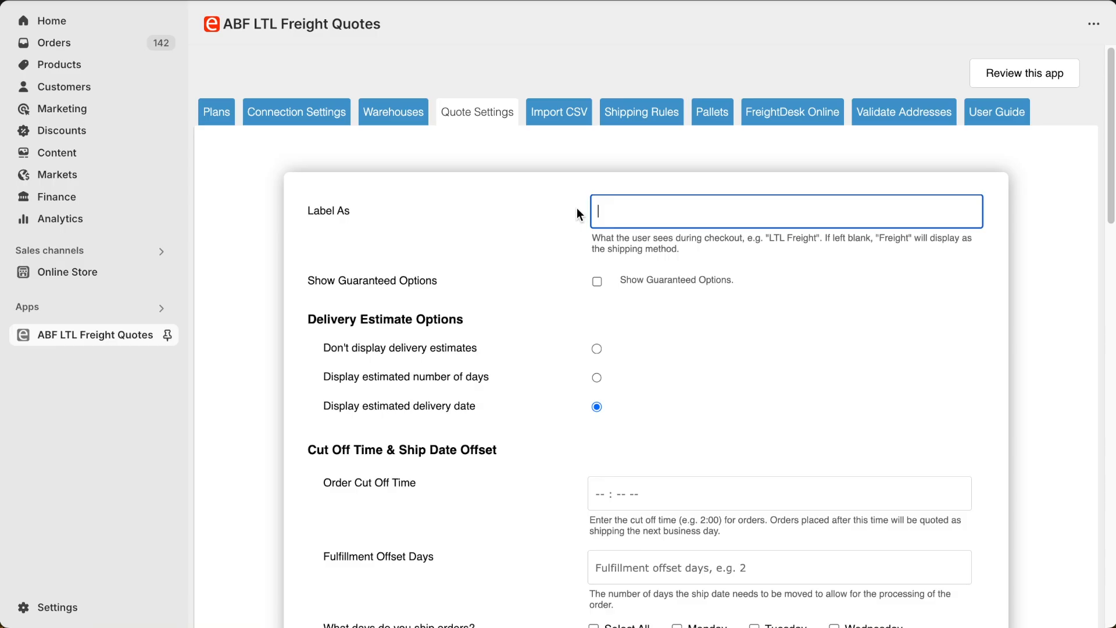
text(LTL Freight)
scroll(577, 207, down, 12)
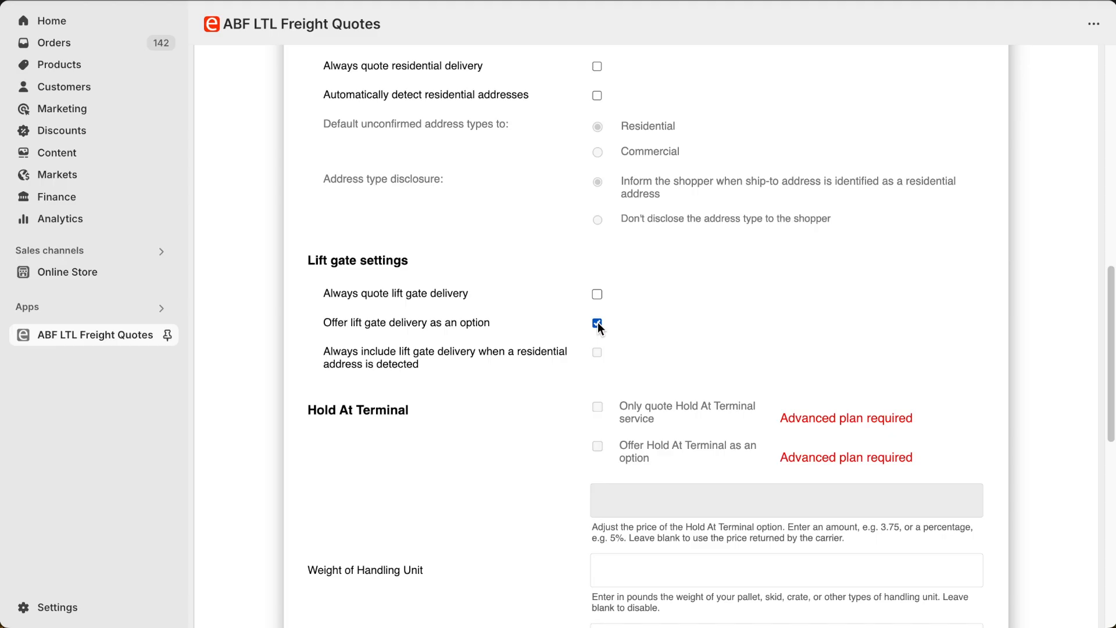
scroll(597, 322, down, 10)
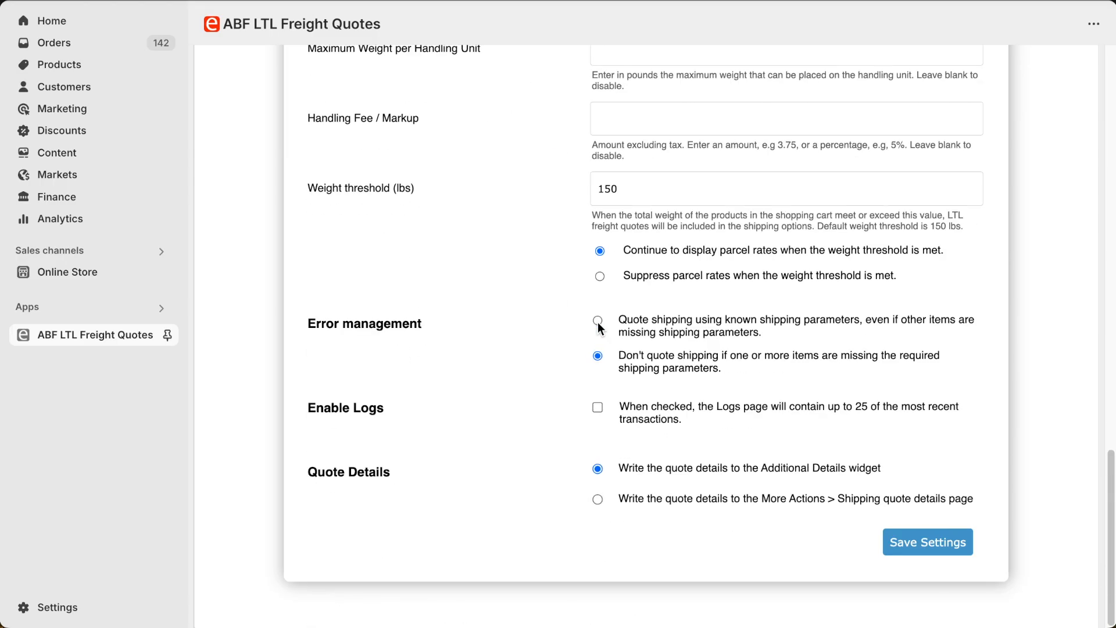
click(927, 555)
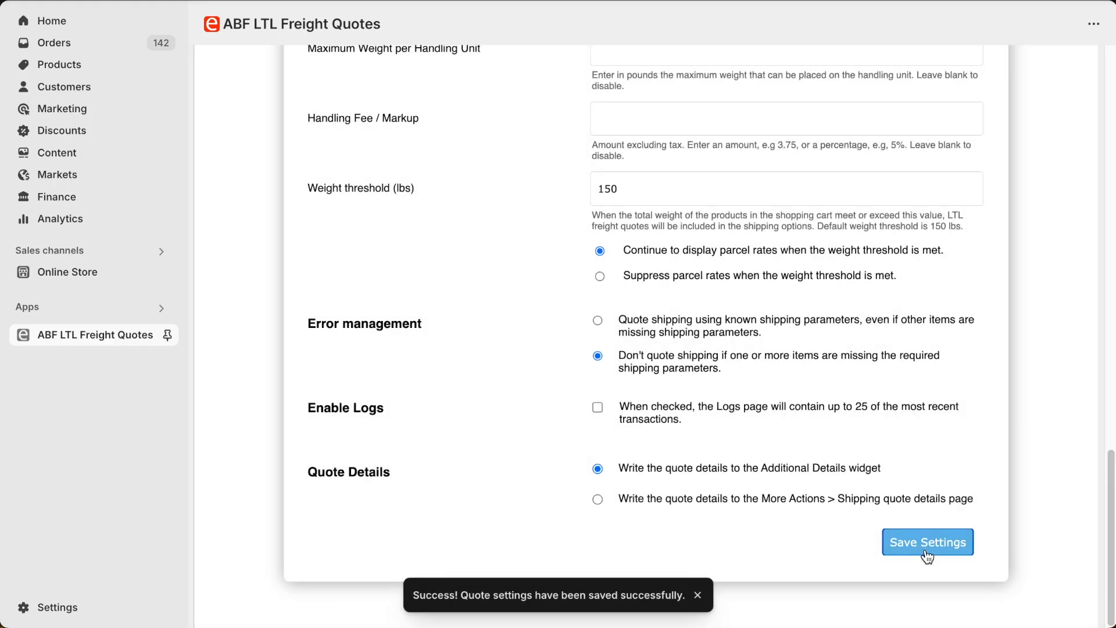
Step: Open the ABF LTL Freight Quotes settings for the product Boss 337 22 Super Finish Wheel/Rim
click(64, 69)
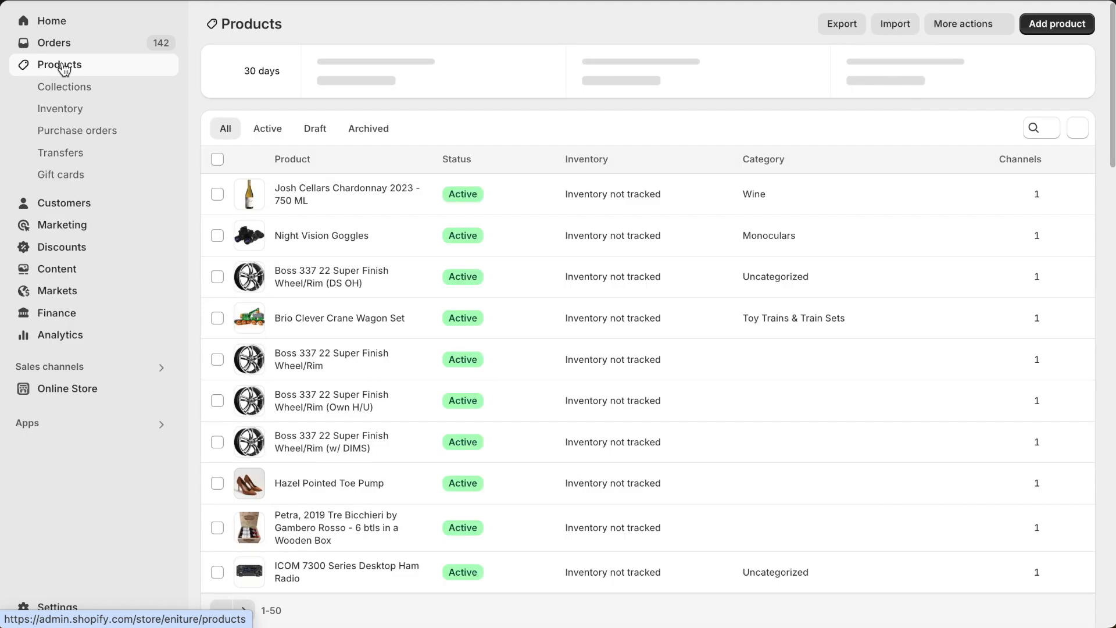
click(271, 360)
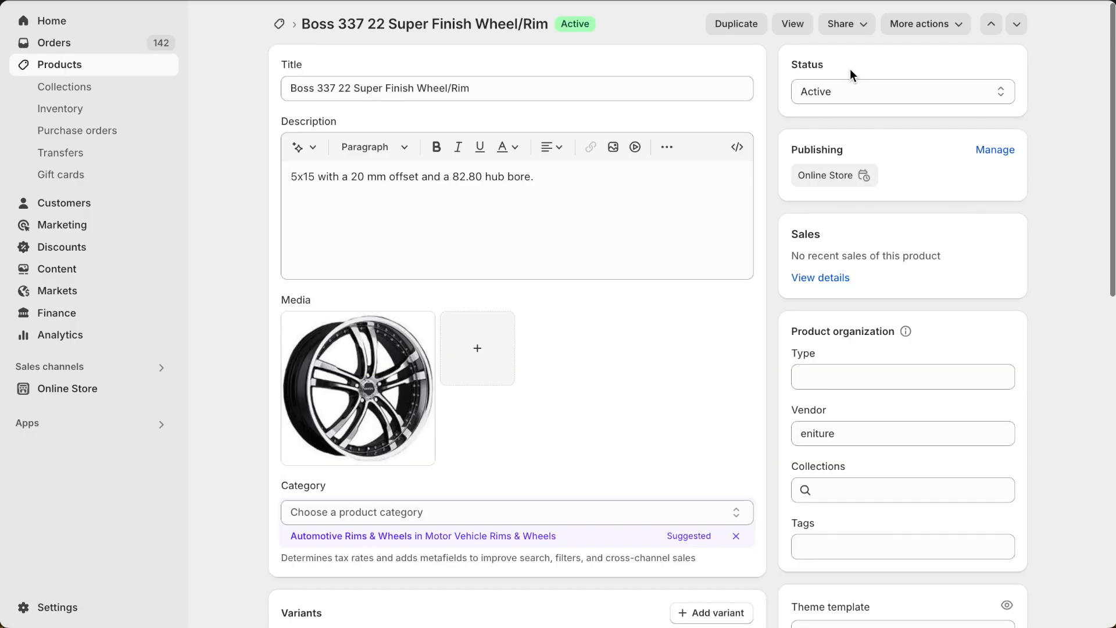
click(925, 24)
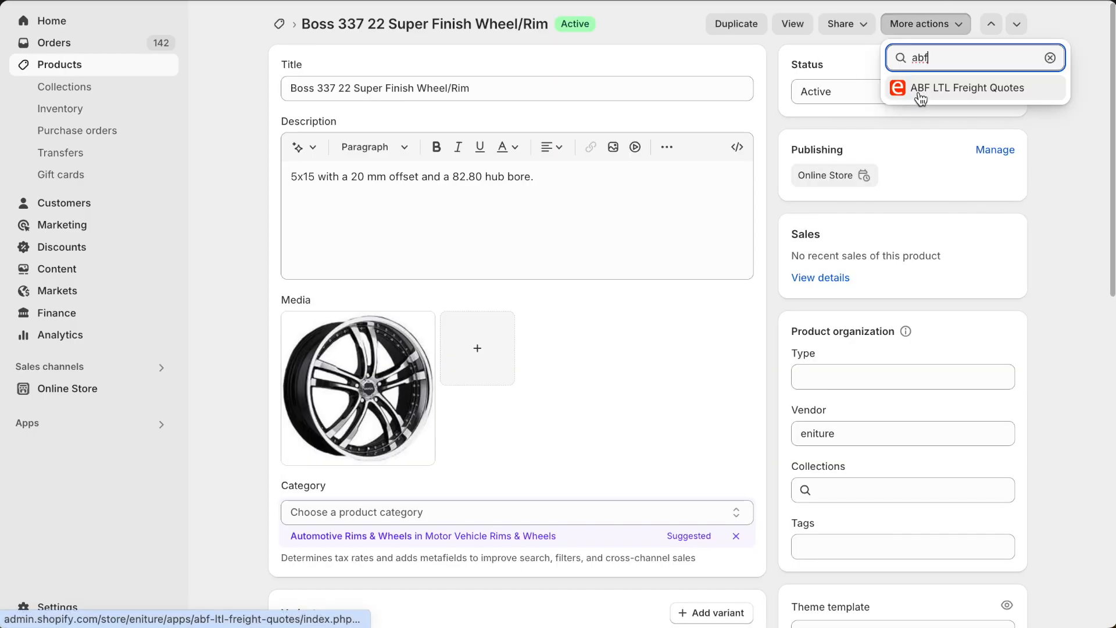
click(920, 93)
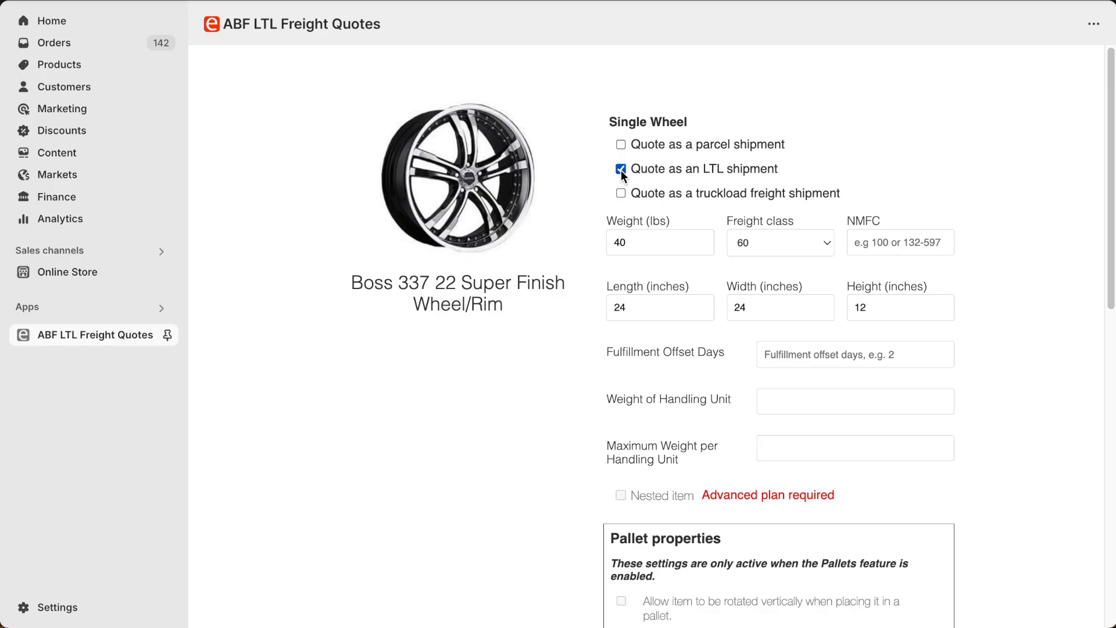
Step: Review the freight class choices for the single wheel and save its LTL shipment quote settings
click(768, 244)
click(782, 243)
scroll(782, 243, down, 10)
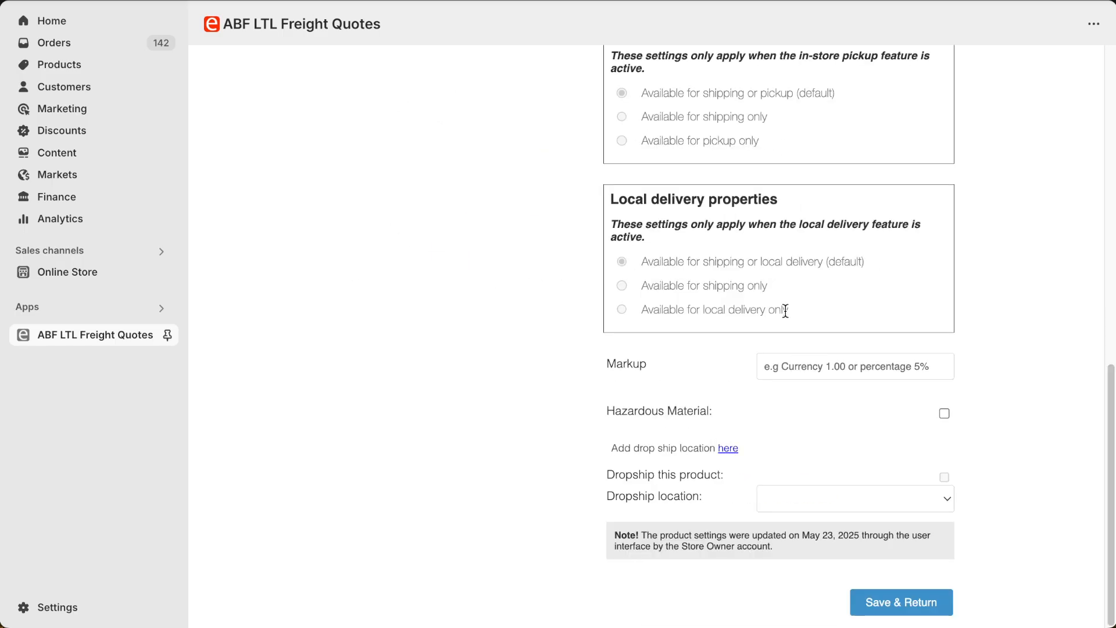
click(877, 609)
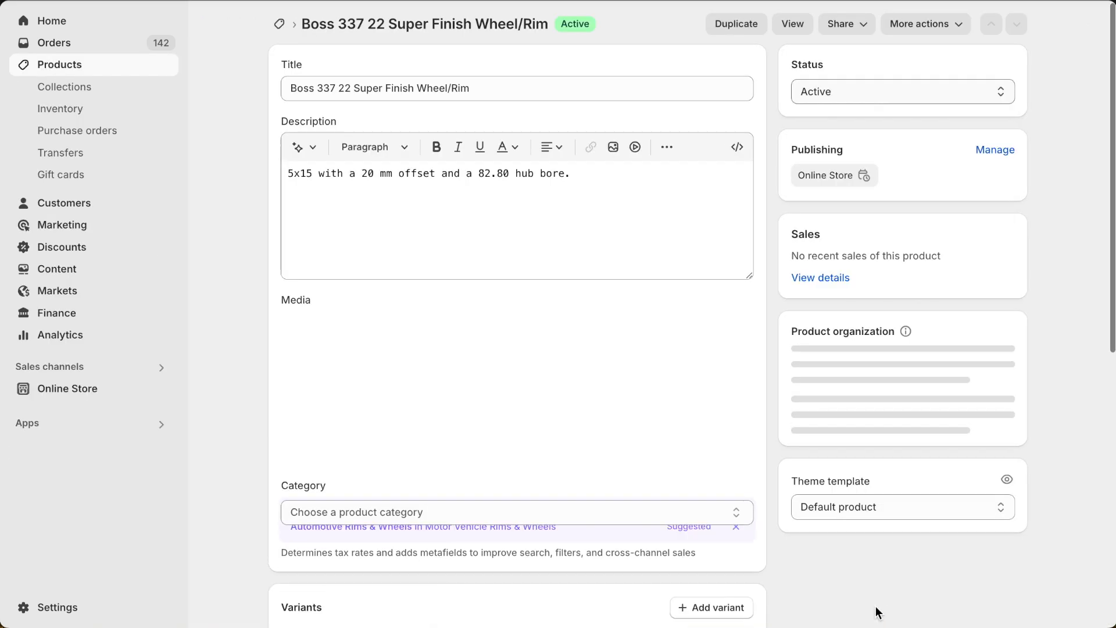
Step: View the Boss 337 22 Super Finish Wheel/Rim in the online store and add a quantity of 4 to the cart
click(792, 23)
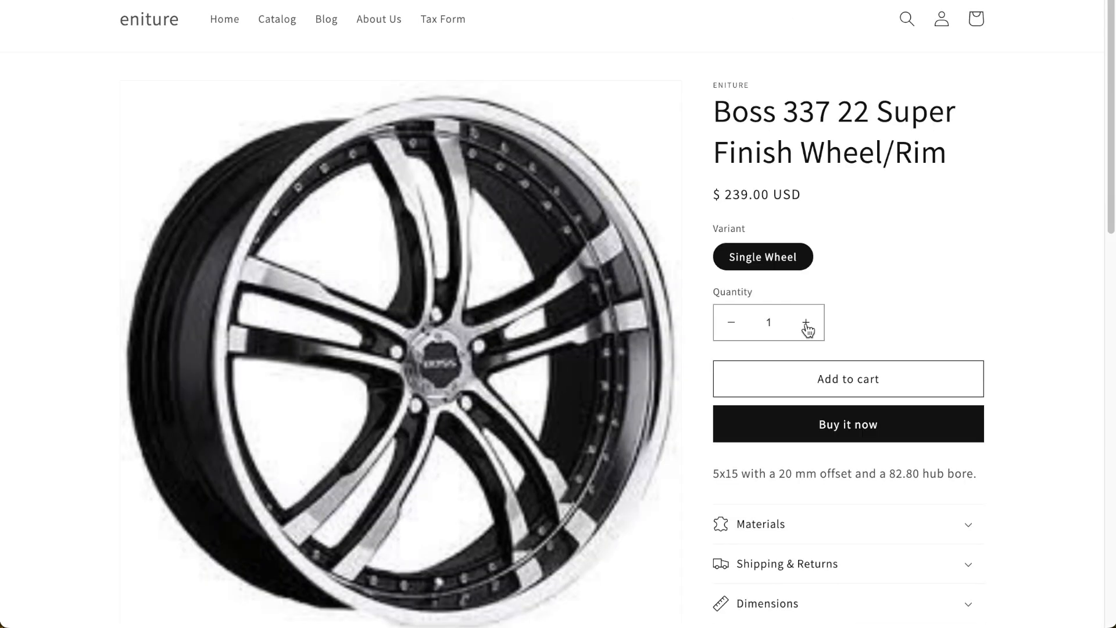
click(807, 325)
click(807, 326)
click(806, 325)
click(827, 376)
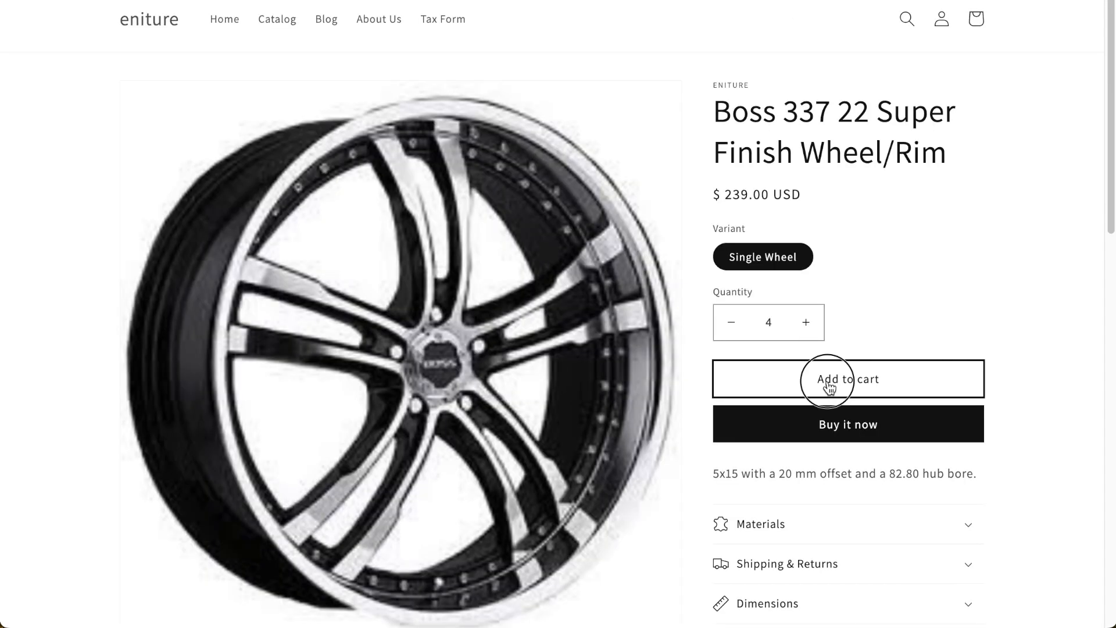
Step: Proceed from the cart to checkout and choose the LTL Freight shipping method with lift gate delivery
click(744, 501)
click(828, 538)
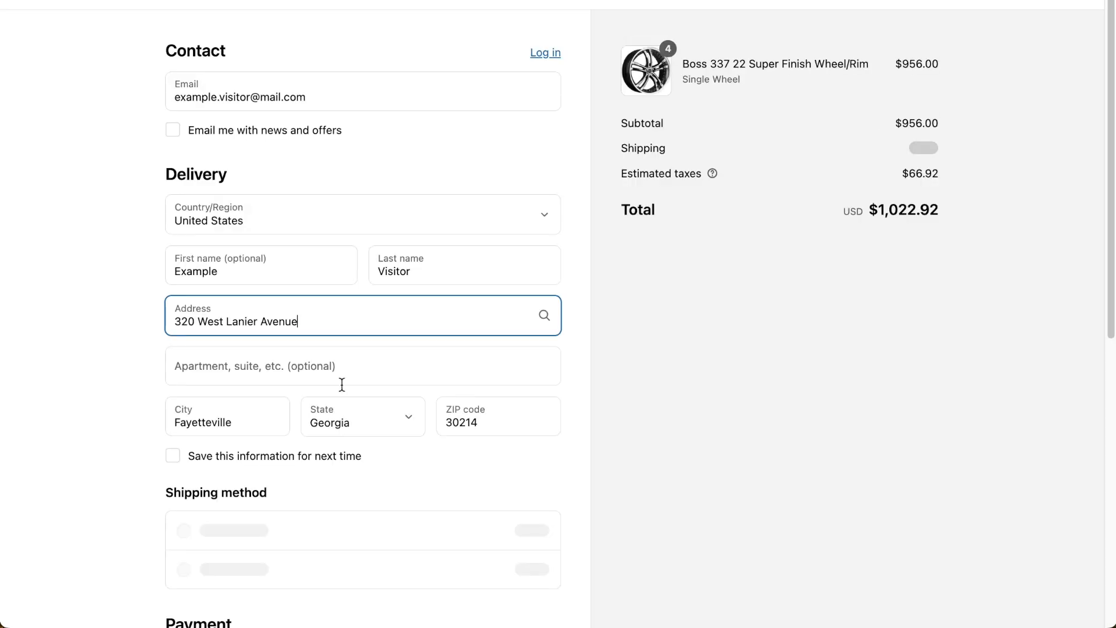
scroll(371, 250, down, 5)
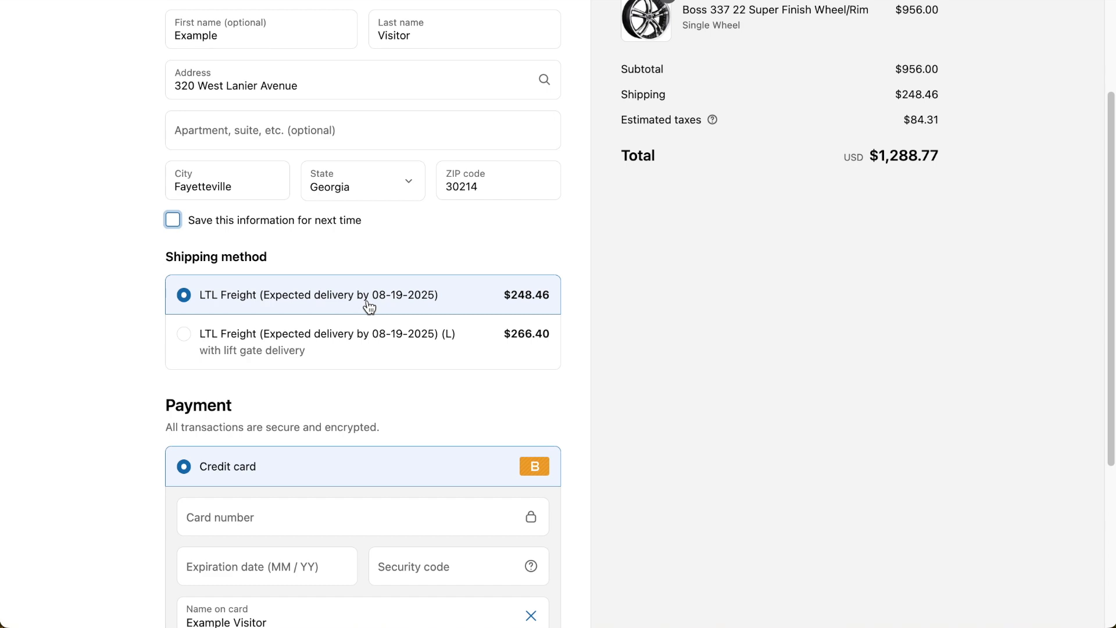
click(364, 367)
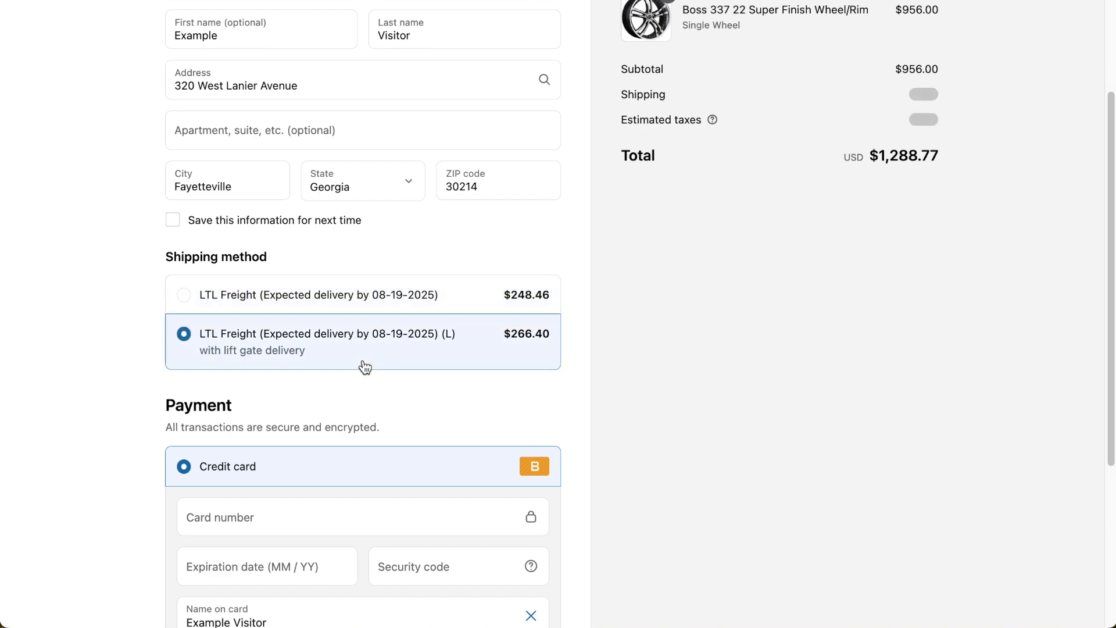